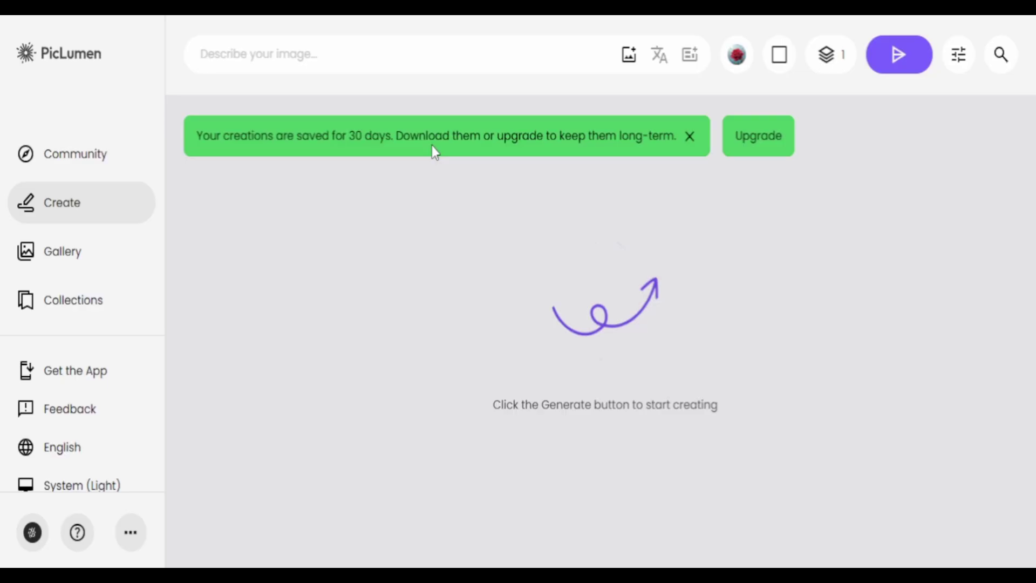
Click into the empty 'Describe your image…' prompt box on the Create page
click(383, 52)
Check the available base models, then switch to the Community image feed
click(737, 61)
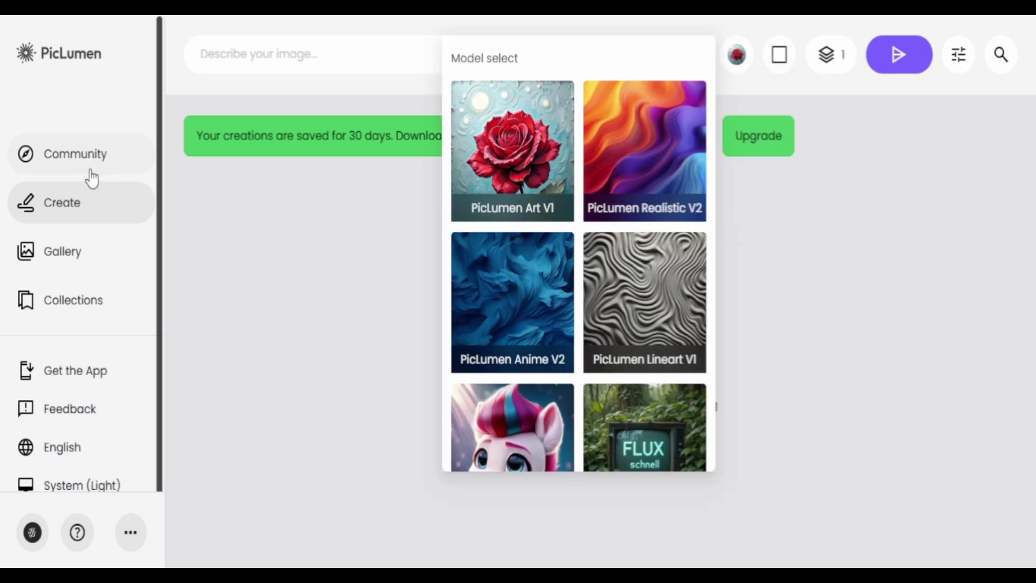
click(90, 170)
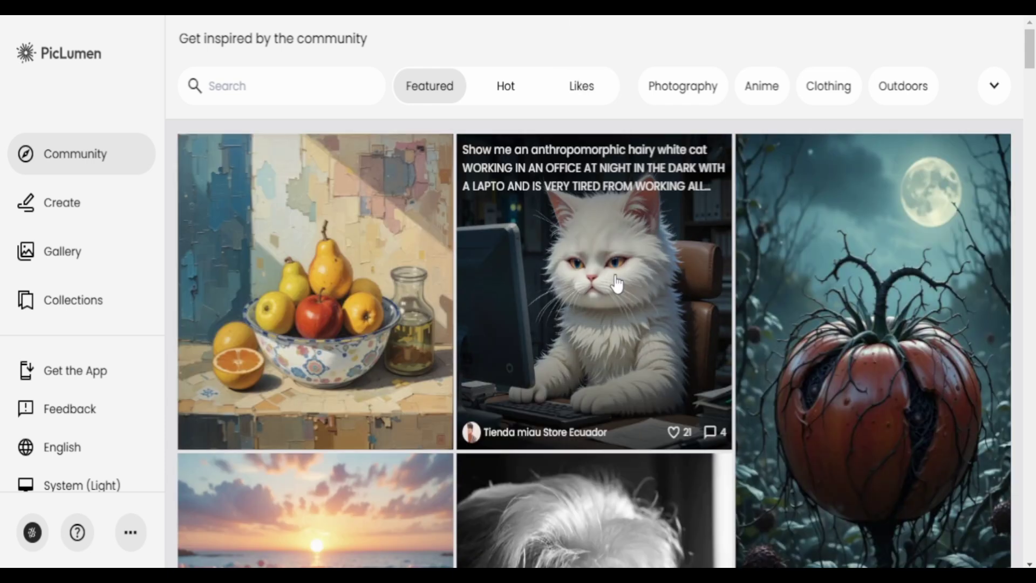
scroll(354, 278, down, 5)
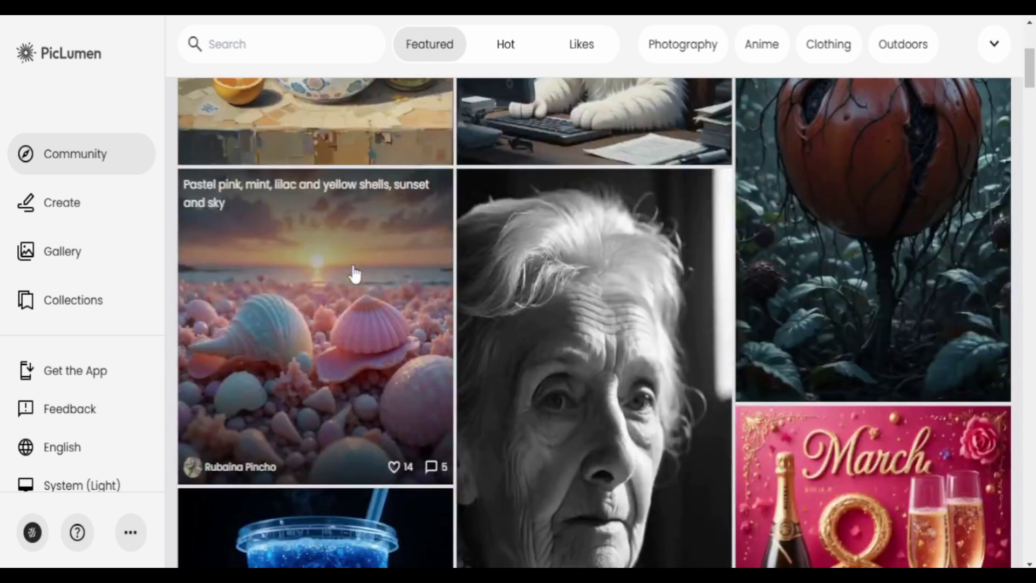
scroll(354, 274, down, 3)
click(573, 235)
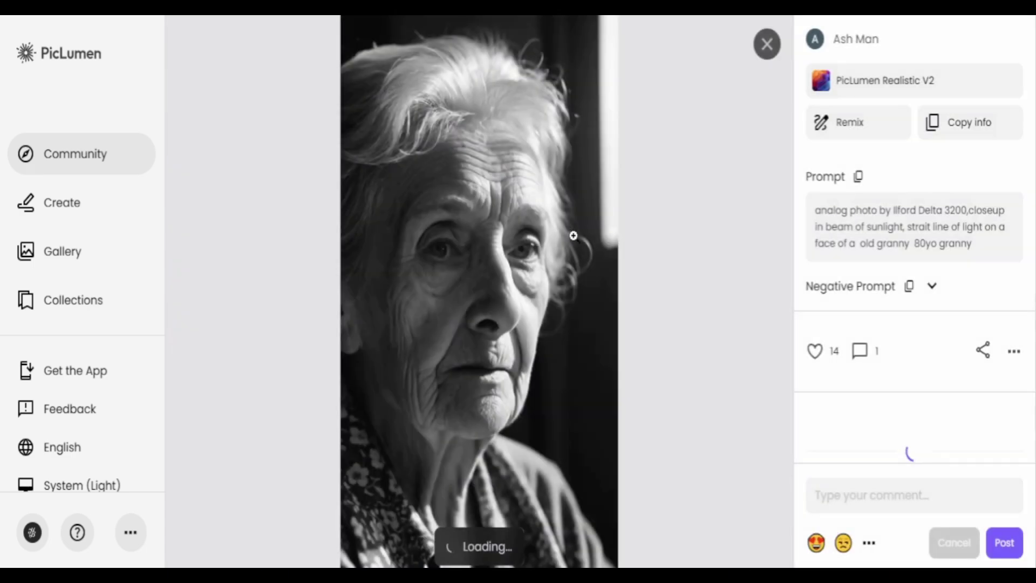
drag(838, 85, 934, 83)
click(766, 45)
scroll(782, 215, down, 5)
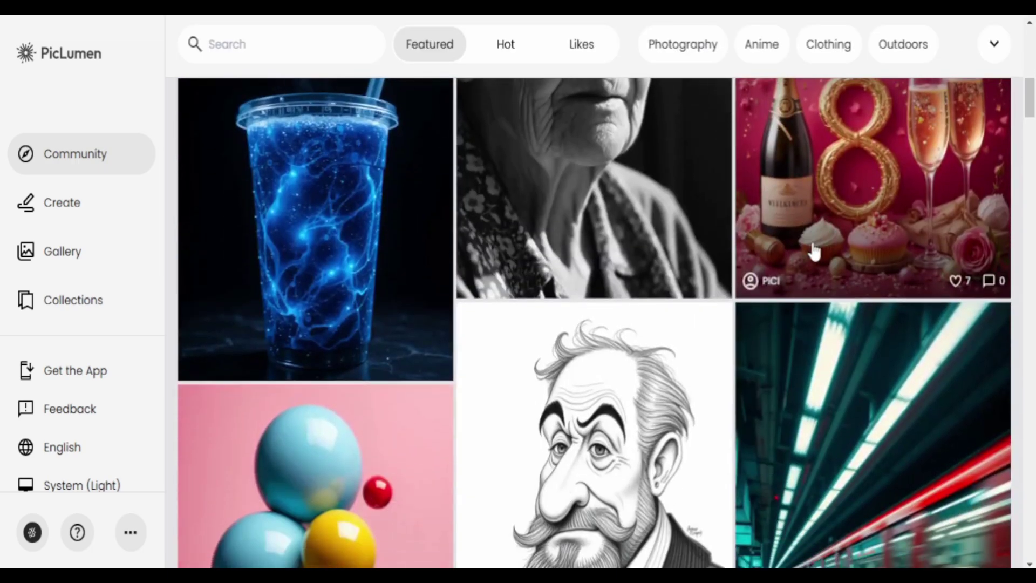
scroll(799, 248, down, 7)
click(650, 229)
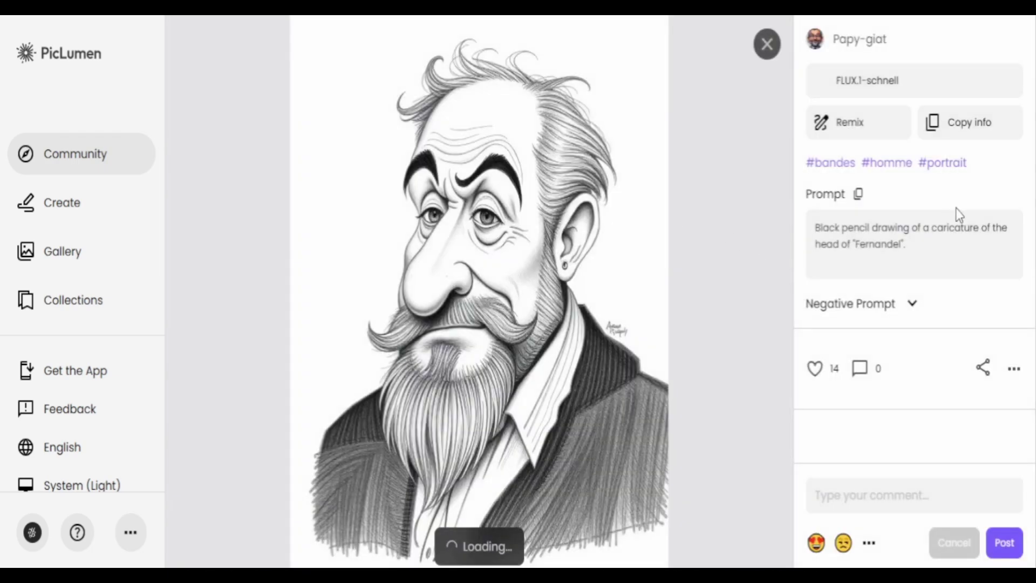
drag(840, 80, 899, 83)
click(766, 44)
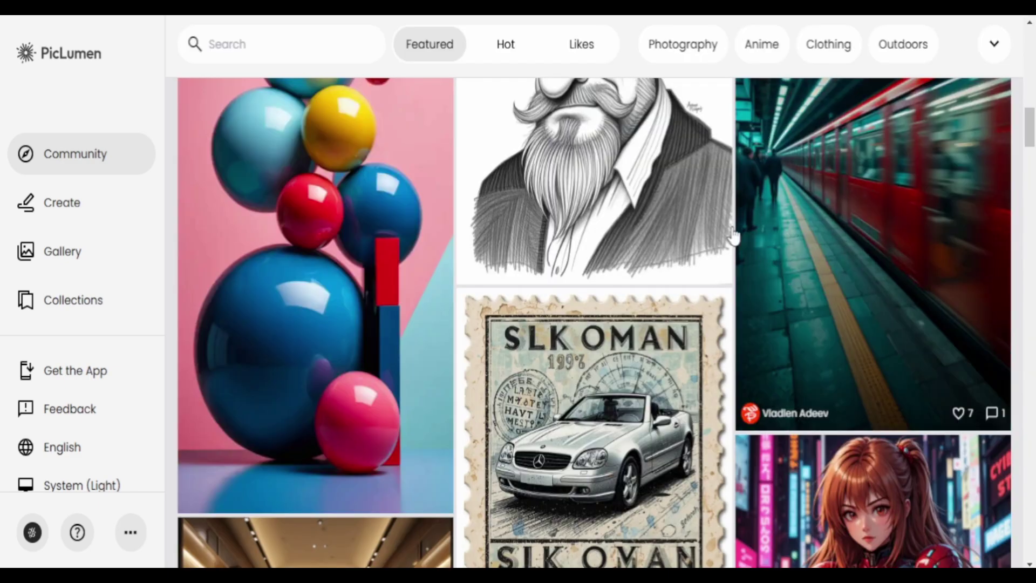
scroll(692, 257, down, 14)
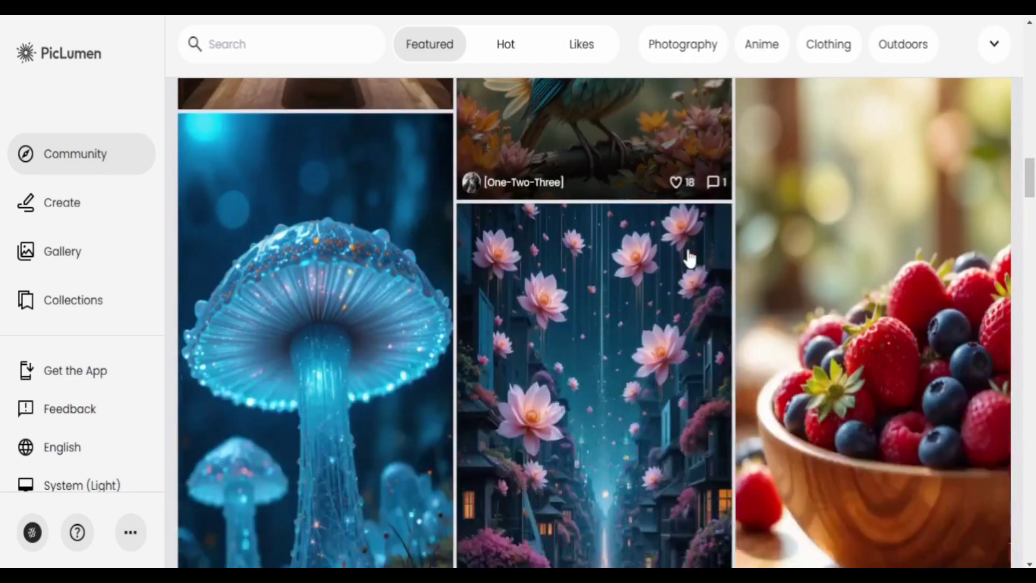
scroll(690, 257, down, 15)
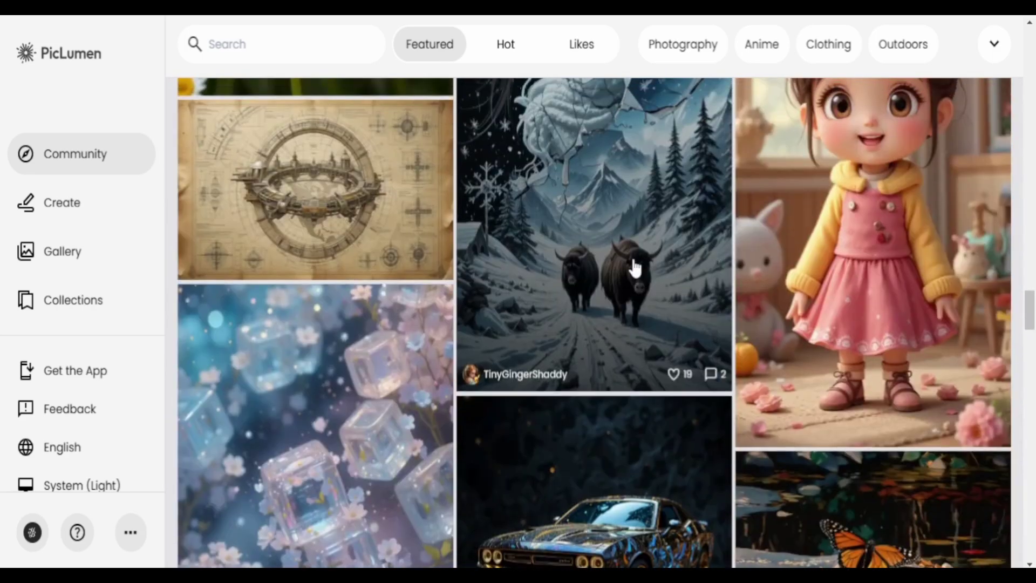
click(654, 272)
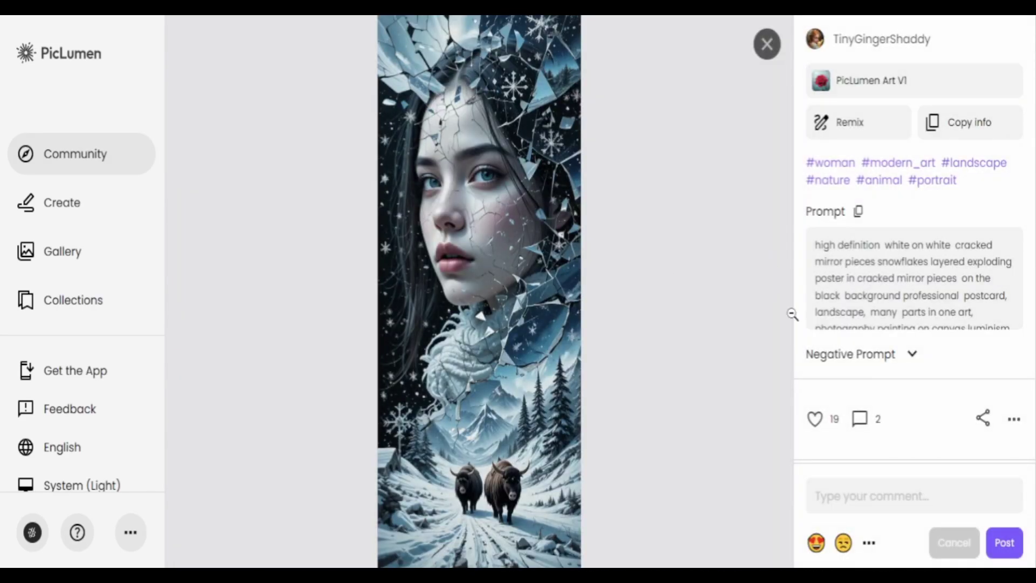
drag(851, 81, 917, 84)
click(766, 44)
scroll(604, 302, down, 10)
scroll(596, 312, up, 20)
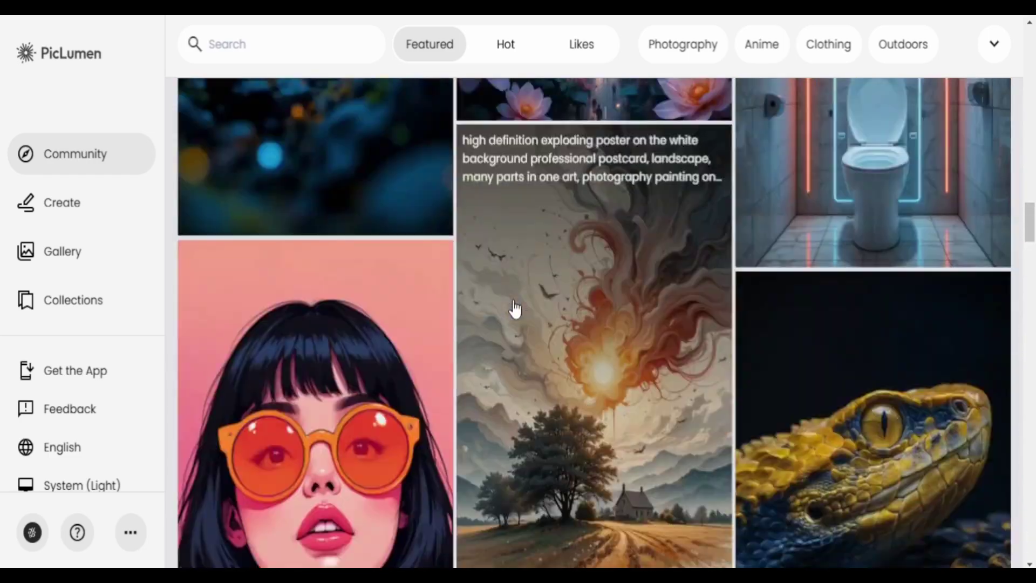
scroll(514, 308, up, 10)
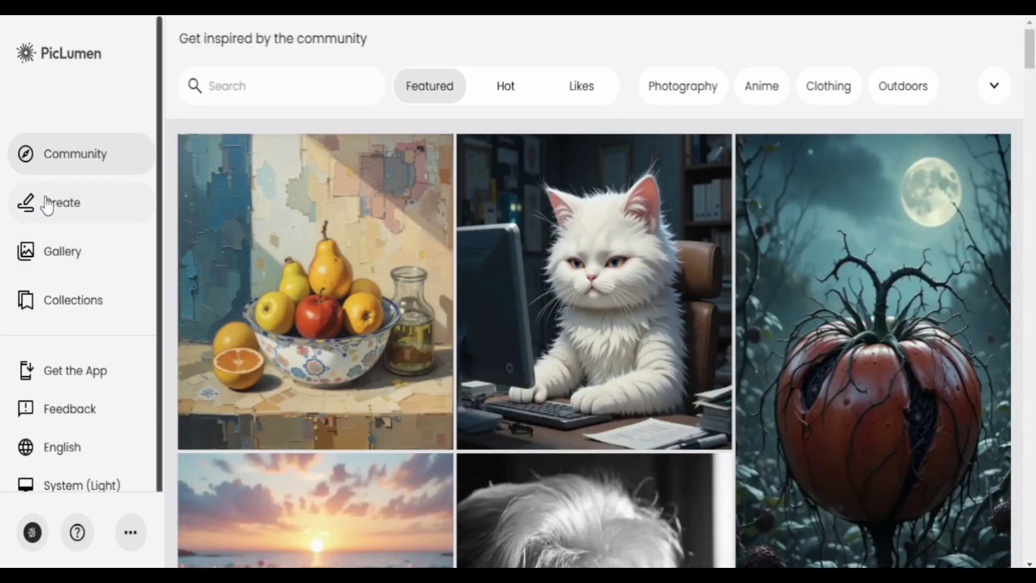
Paste the winter-clothes young woman prompt on the Create page and generate it
click(48, 205)
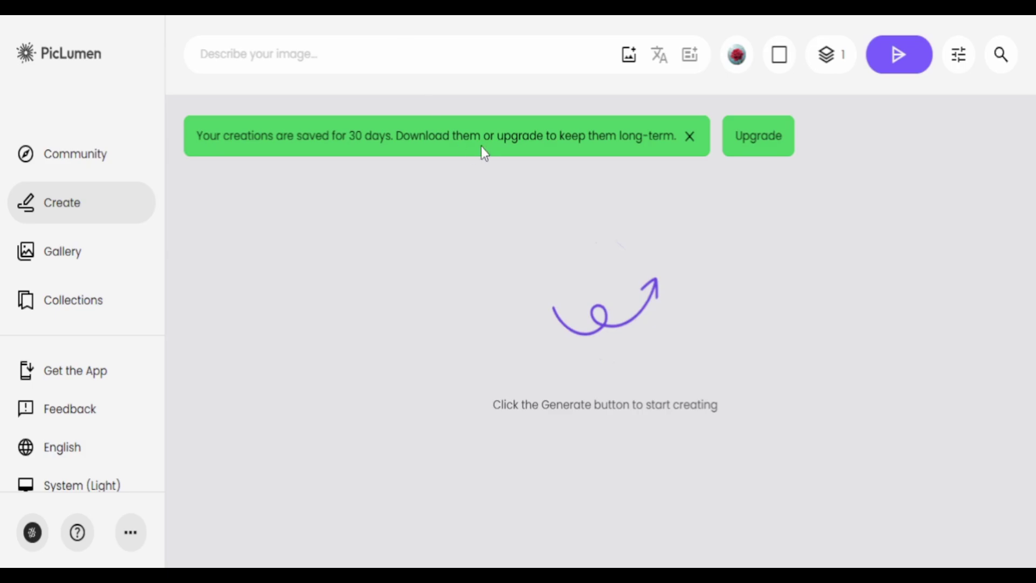
click(358, 53)
text(a white woman 25 yrs old, in winter clothes and has model looks)
click(906, 57)
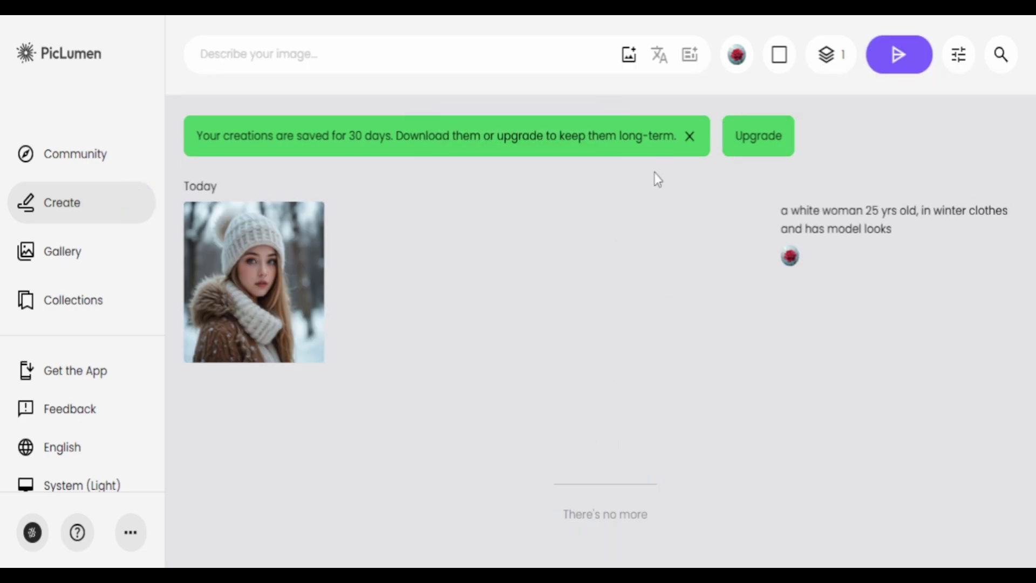
Inspect the winter portrait full size and bring up the image-reference upload panel
click(225, 243)
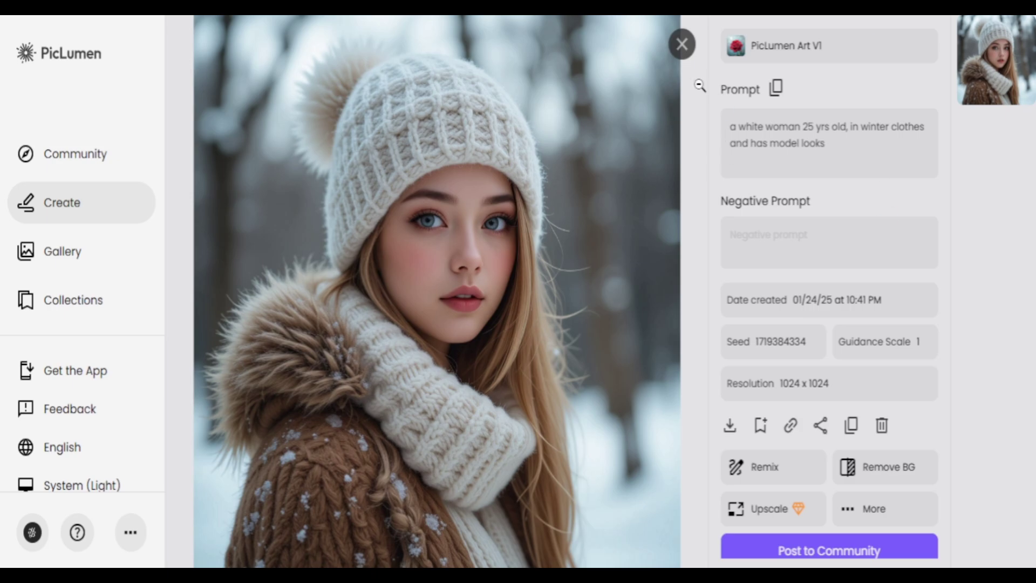
click(682, 44)
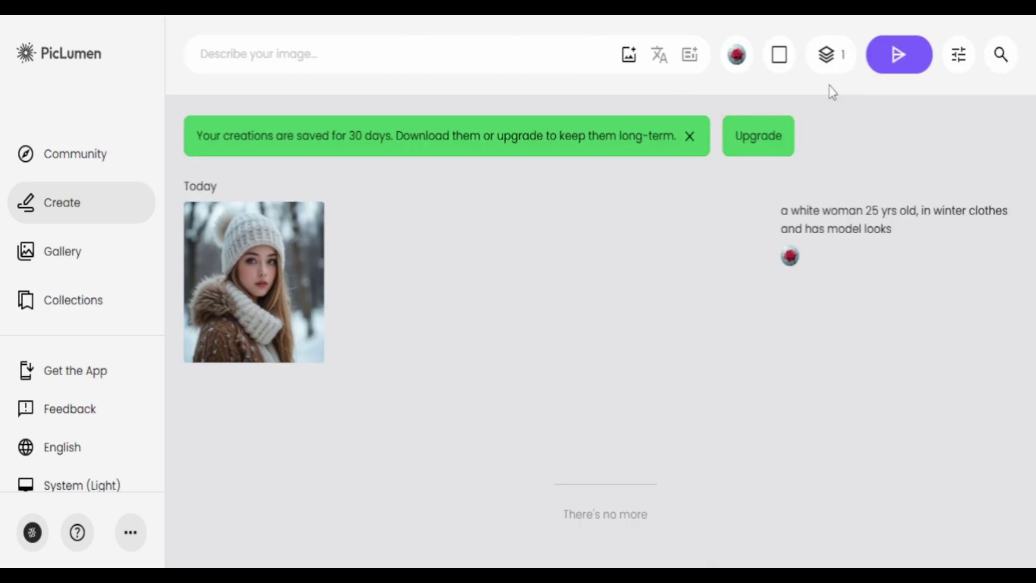
click(628, 55)
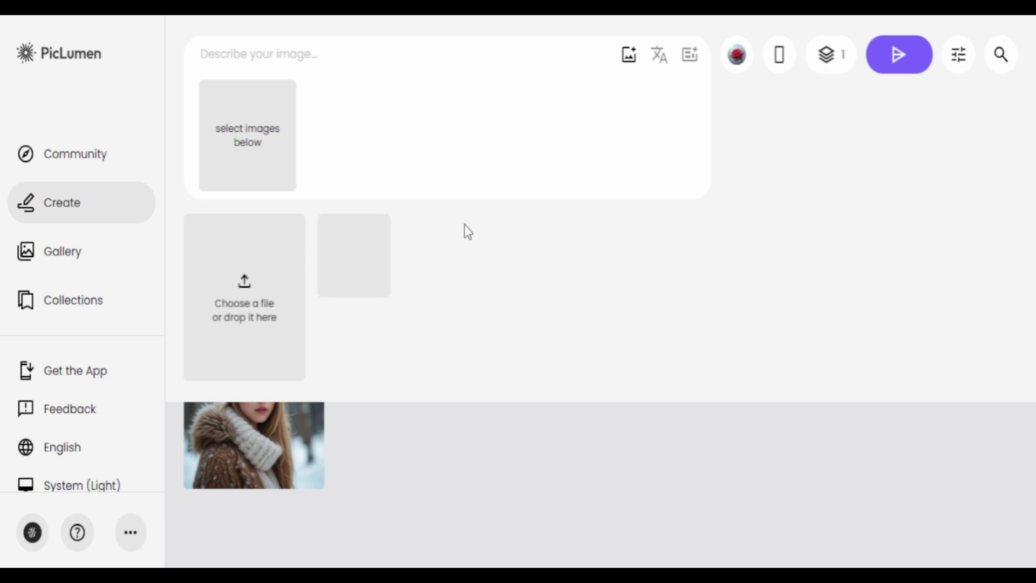
Paste the rainy-weather close-up prompt and attach the uploaded photo as Character Ref at strength 0.7
click(319, 63)
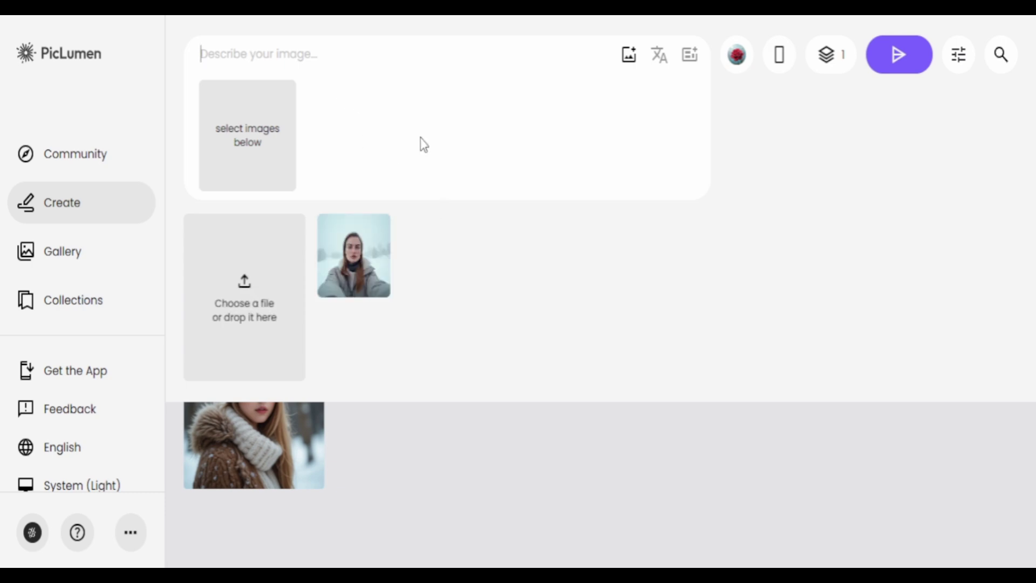
text(The young in rainy weather, face closeup)
click(348, 259)
click(356, 129)
double_click(356, 126)
click(557, 183)
mouse_move(396, 182)
mouse_down()
mouse_move(386, 196)
mouse_move(404, 193)
mouse_up()
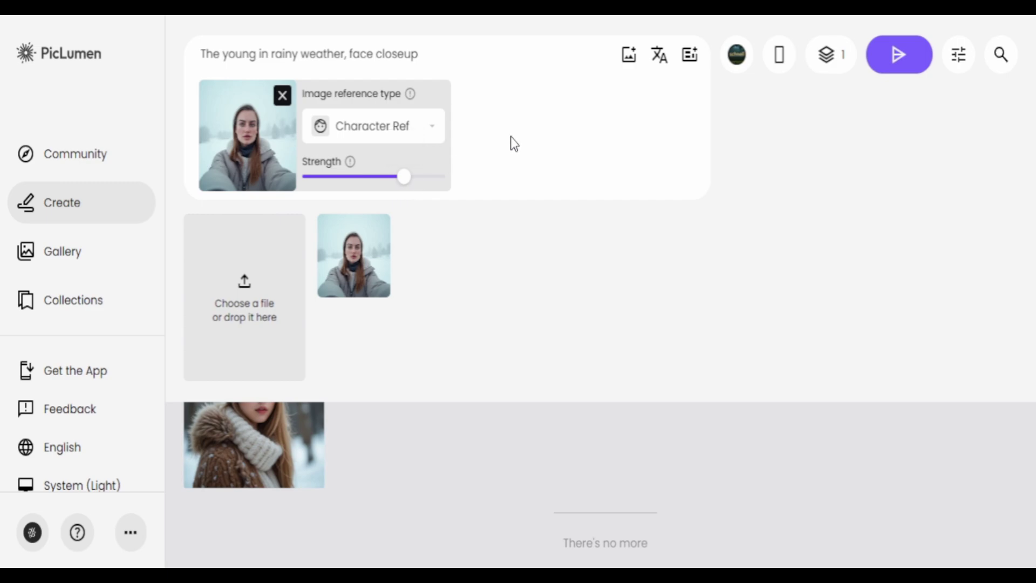
Generate the rainy-weather face close-up and view it full size
click(891, 54)
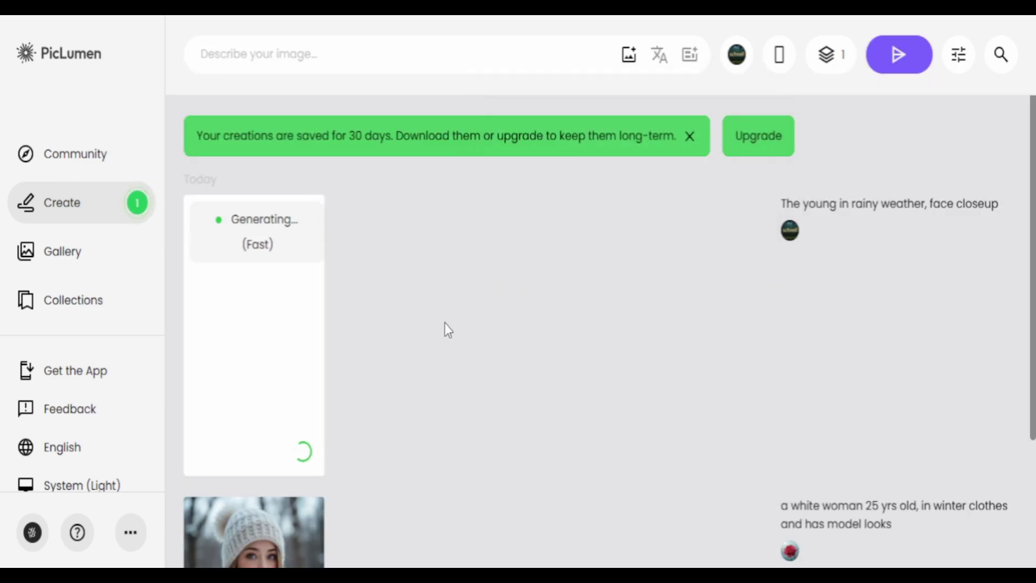
scroll(445, 323, down, 2)
scroll(444, 322, up, 2)
scroll(445, 322, down, 2)
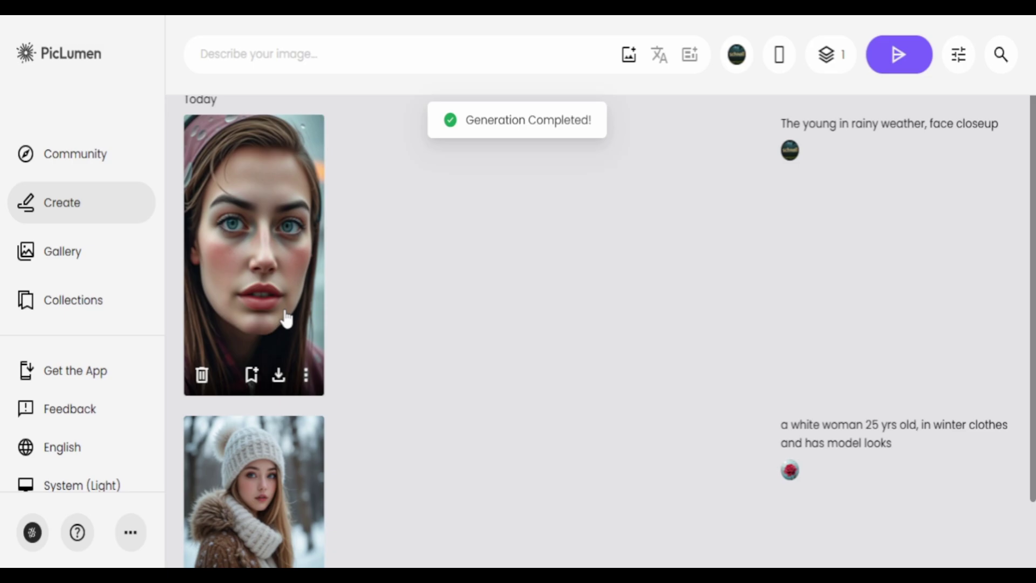
click(307, 329)
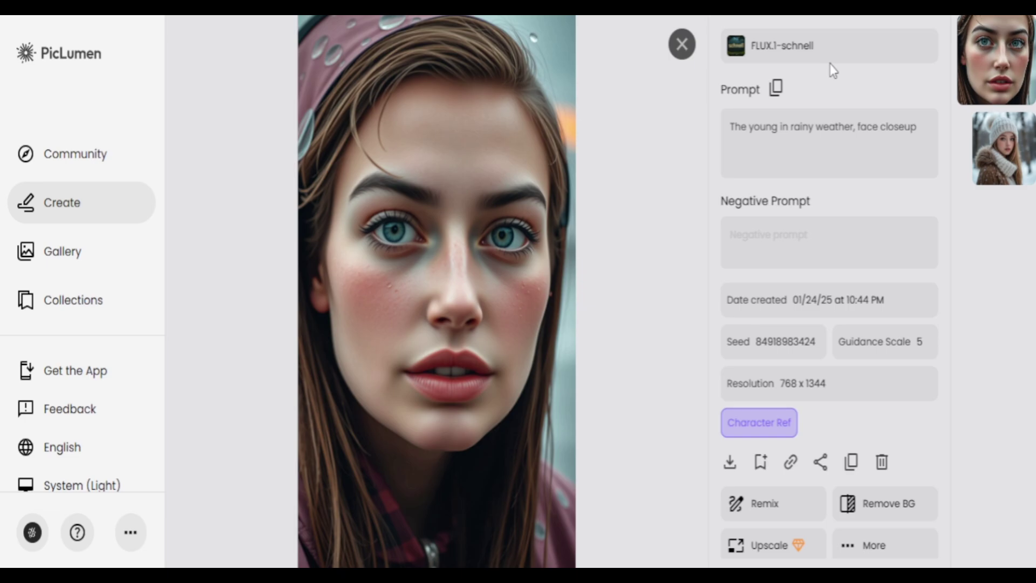
Close the viewer and switch the model to PicLumen Realistic V2
click(682, 44)
click(732, 61)
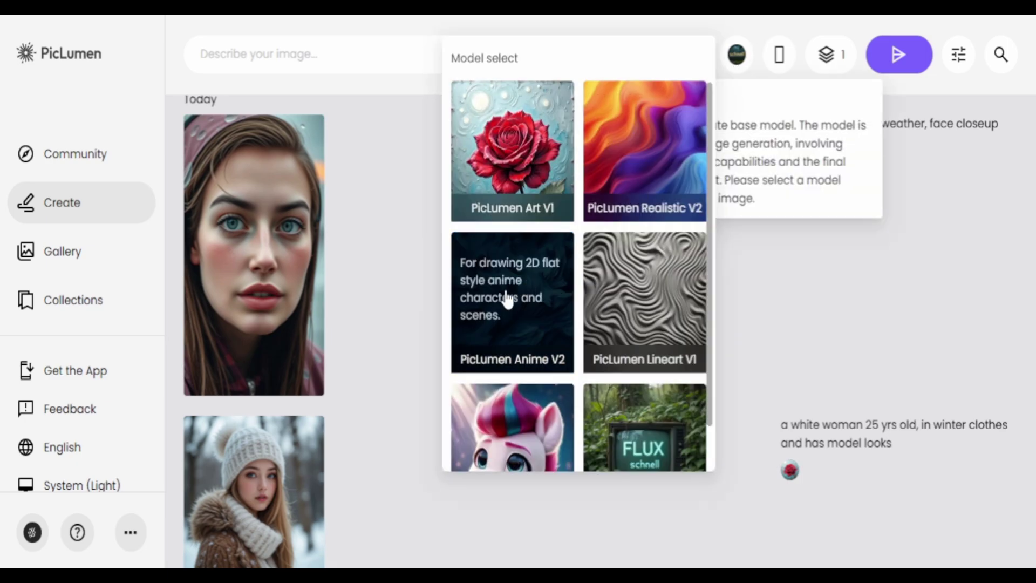
scroll(623, 252, down, 1)
scroll(643, 189, up, 1)
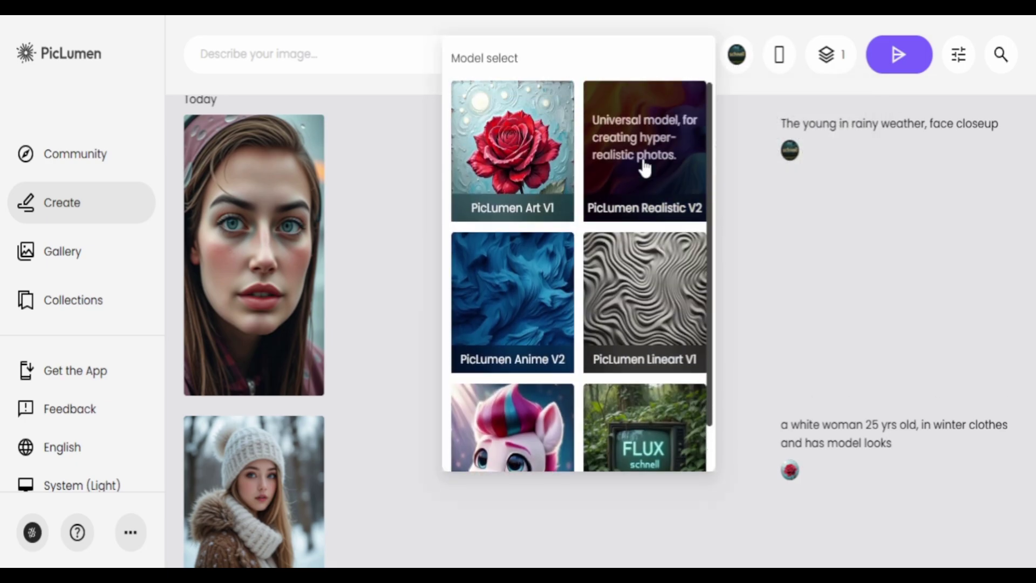
click(640, 176)
Replace the prompt with the cloudy-weather misty countryside prompt and generate it
drag(399, 318, 549, 339)
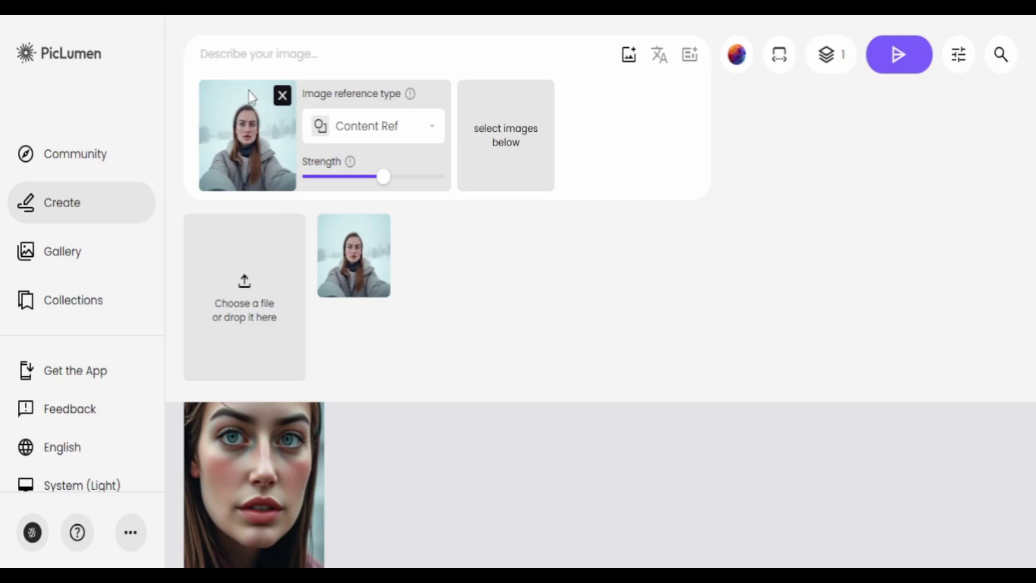
text(The young woman walks along a misty countryside road, her long coat flowing behind her. The sky is overcast with thick clouds,)
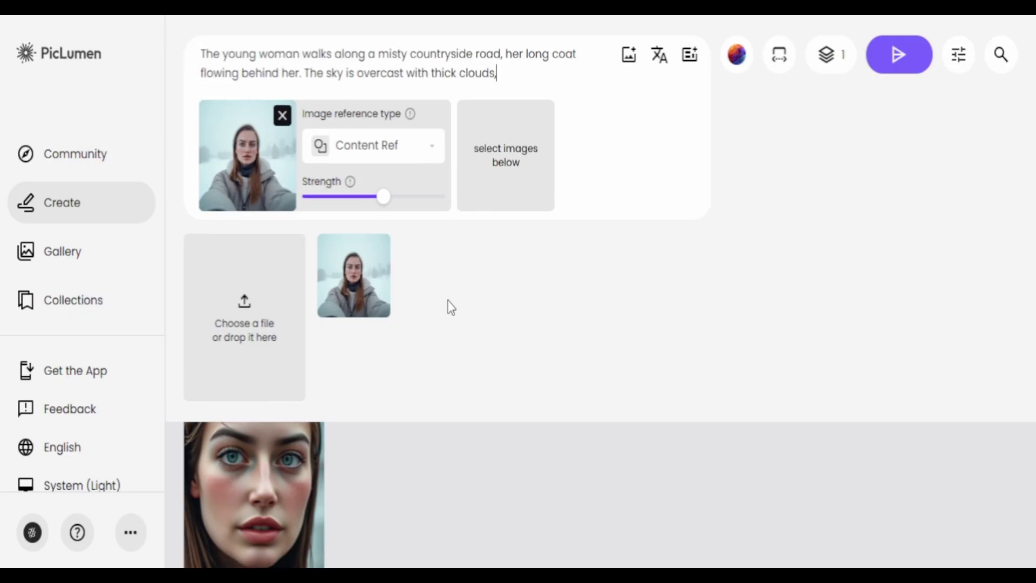
click(898, 54)
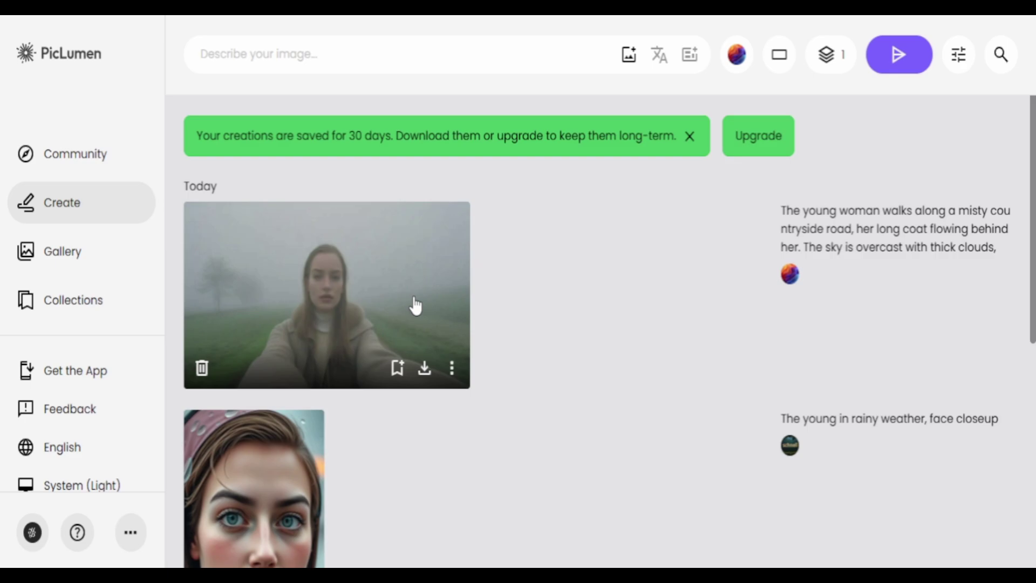
click(414, 301)
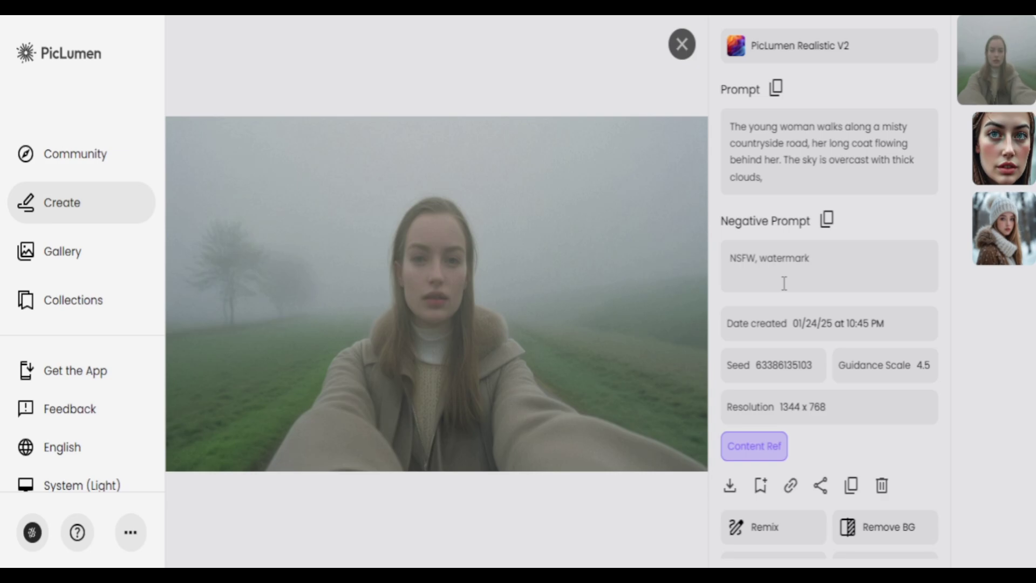
click(480, 271)
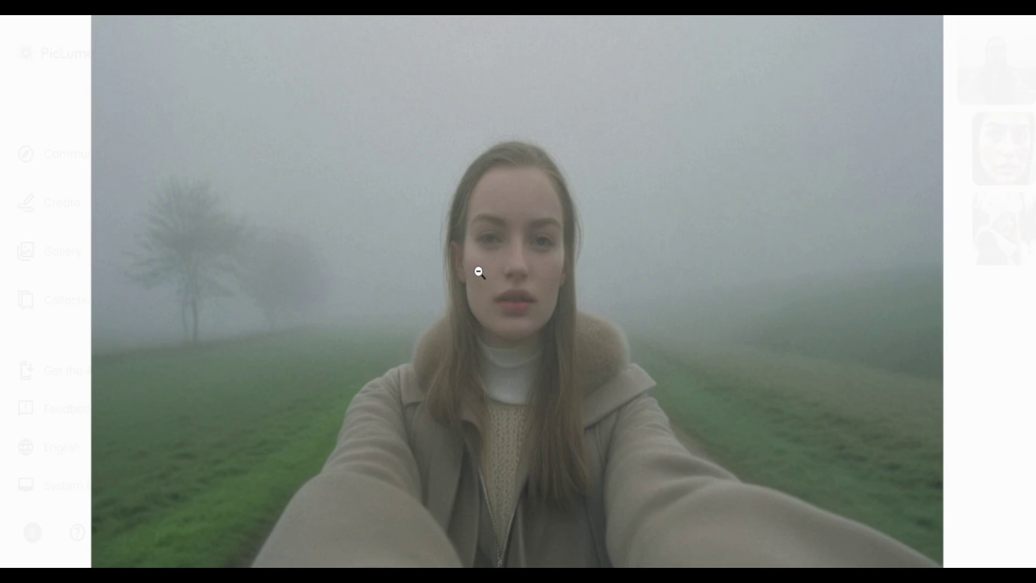
click(479, 272)
click(668, 267)
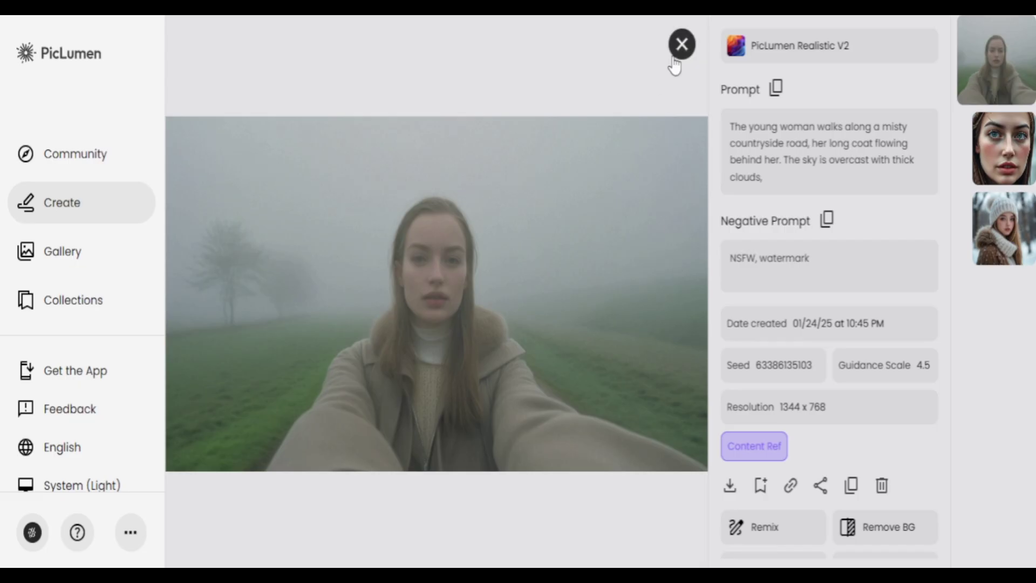
click(681, 43)
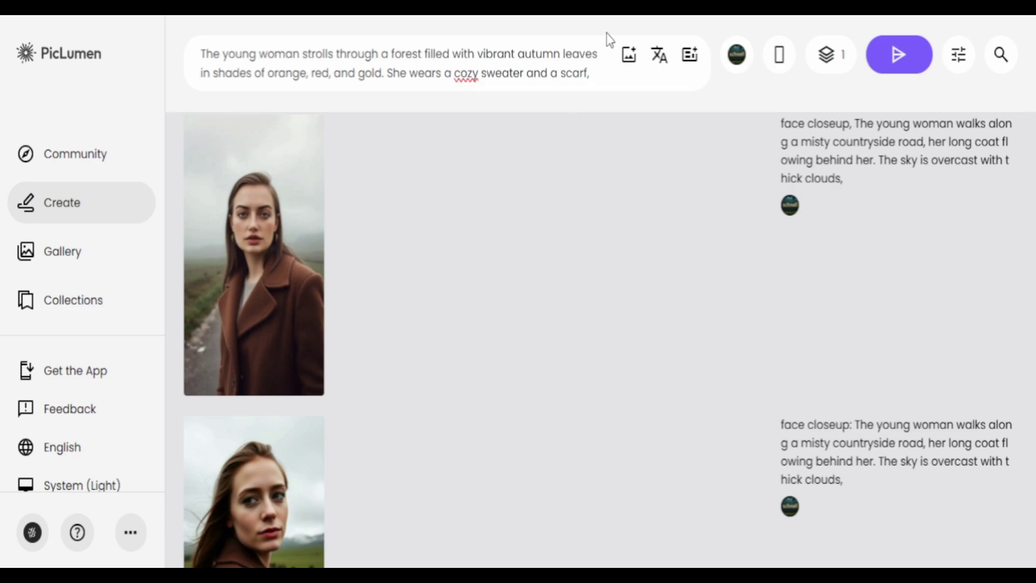
Generate an autumn-forest 'face closeup' of the woman as Character Ref using FLUX.1-schnell
click(629, 54)
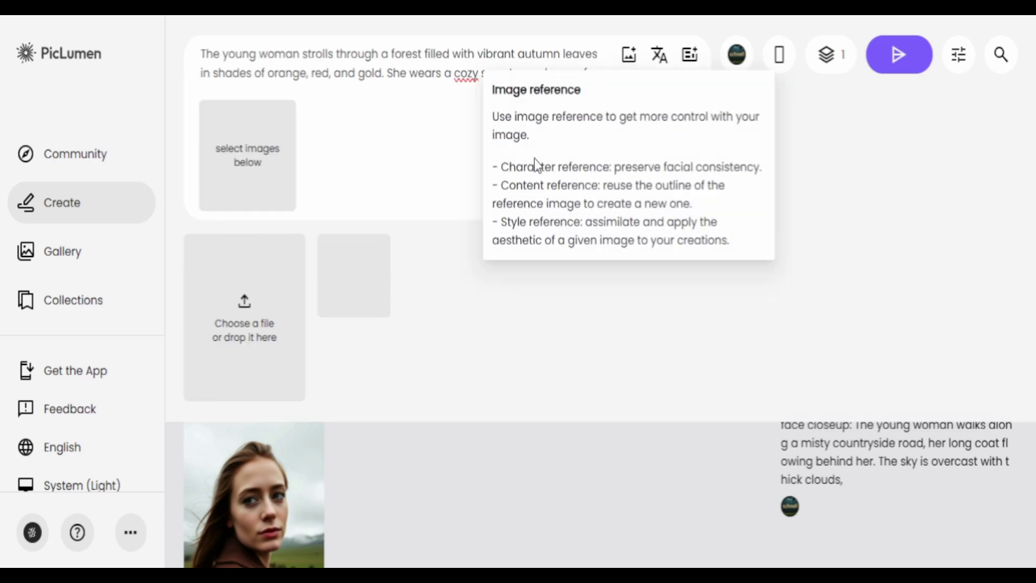
click(350, 274)
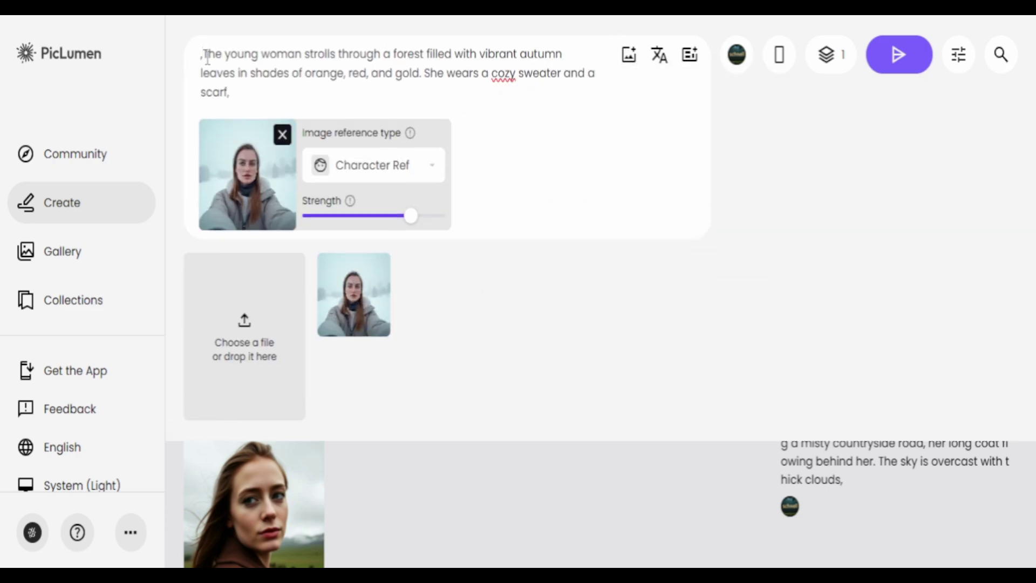
text(fa)
text(ce closeup,)
click(736, 54)
scroll(663, 370, down, 1)
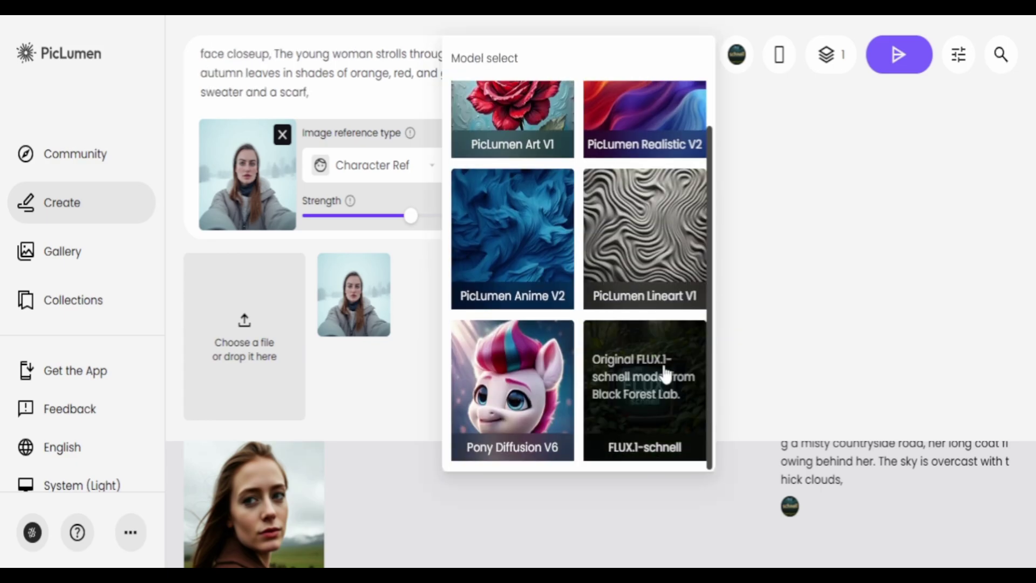
click(875, 242)
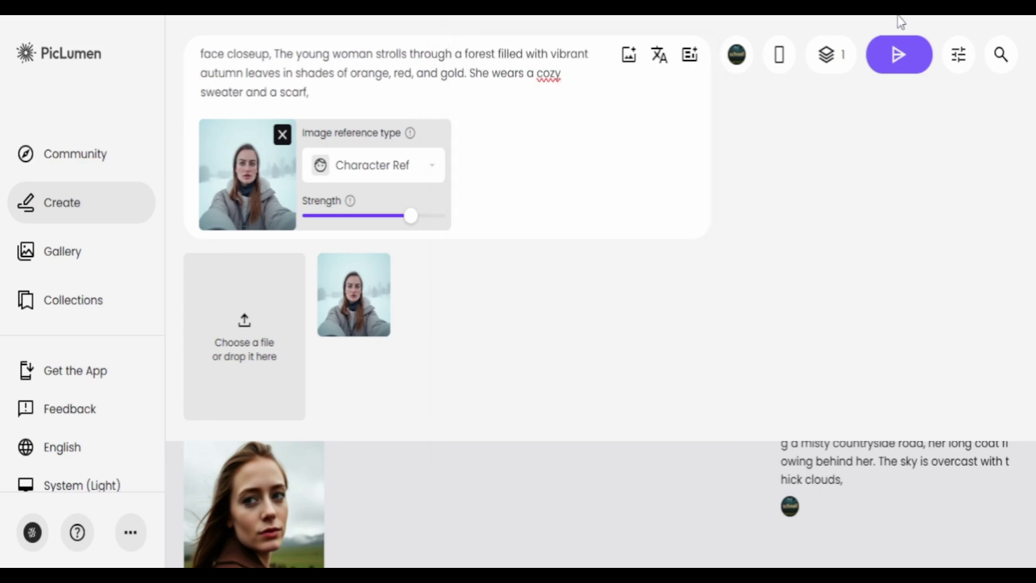
click(898, 54)
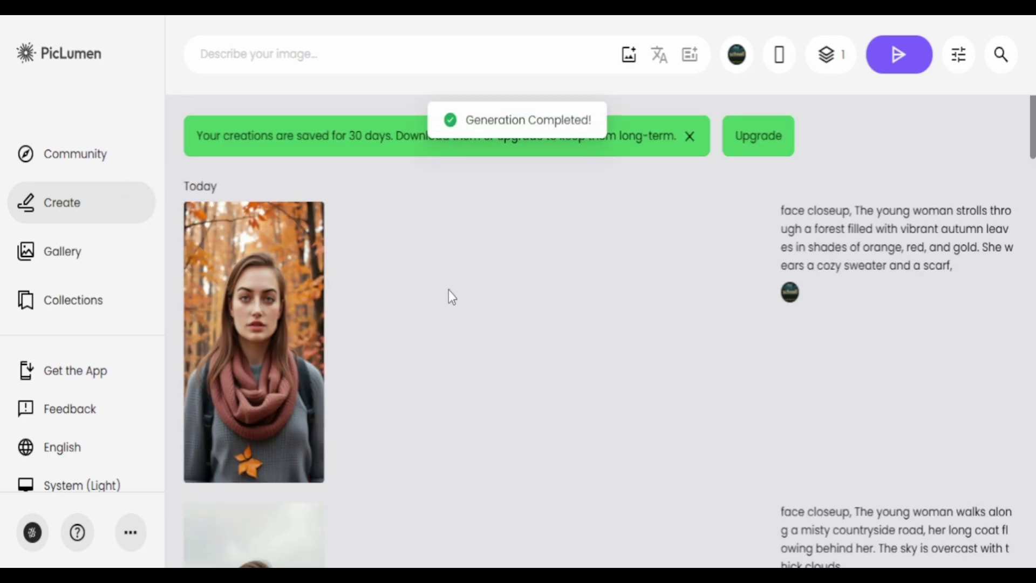
Review the autumn portrait, then download both autumn-forest images
click(257, 323)
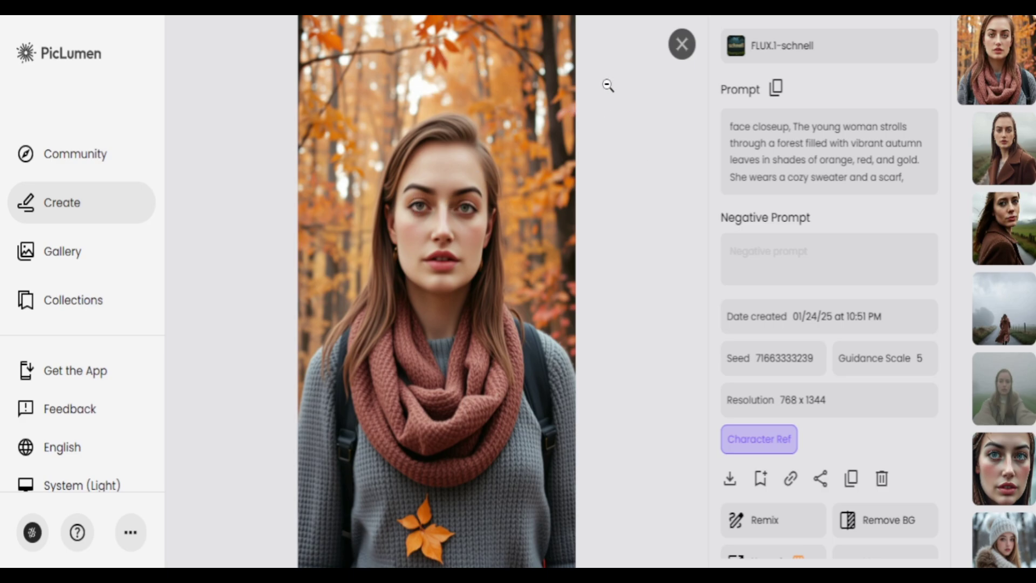
click(681, 45)
click(278, 463)
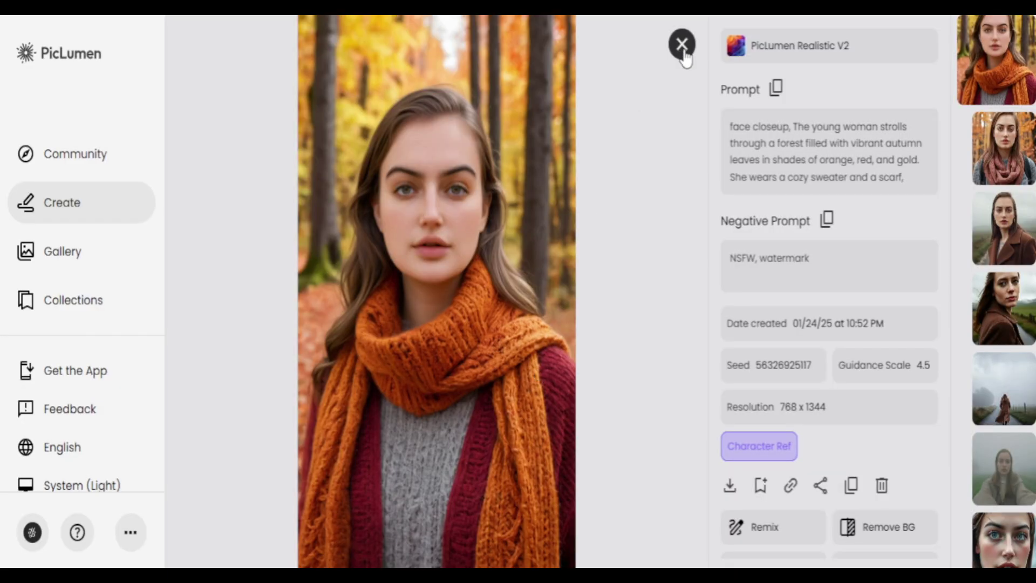
click(729, 487)
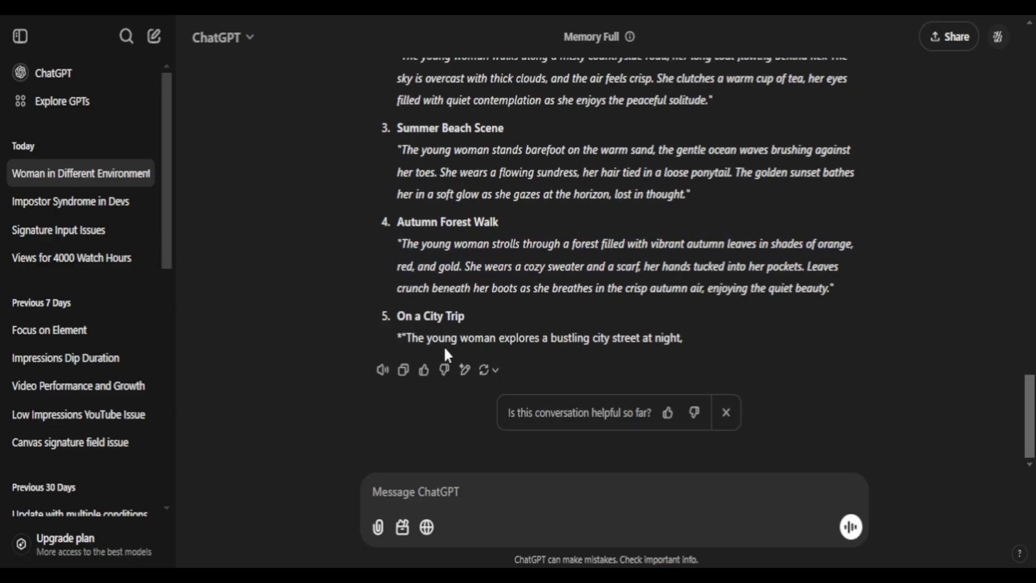
Select the city-street prompt sentence, then the opening sentence of market prompt 10
drag(407, 338, 678, 338)
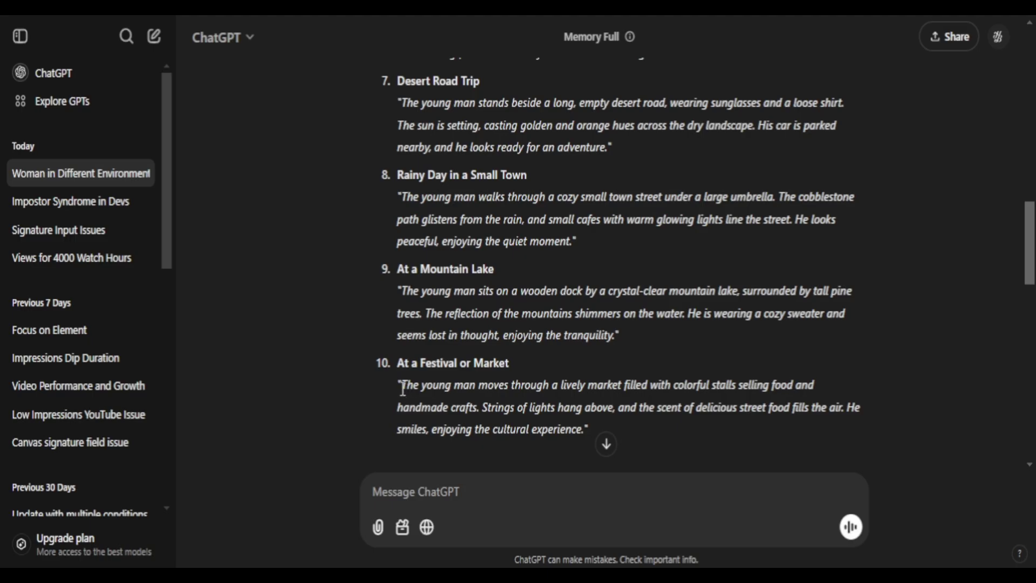
drag(404, 384, 483, 418)
key(ctrl+c)
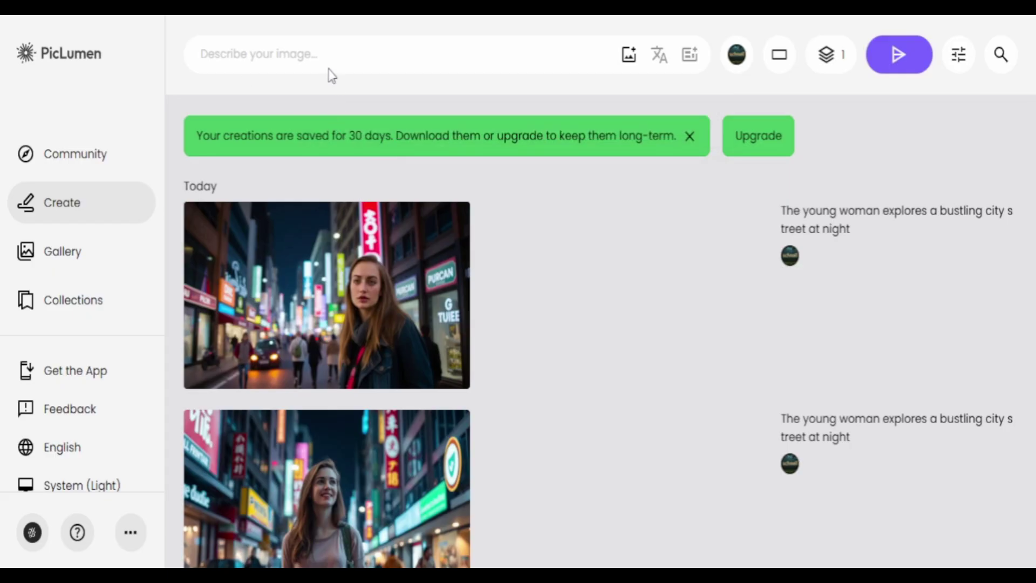
Paste the lively-market sentence and attach the woman's photo as Character Ref
click(322, 48)
key(ctrl+v)
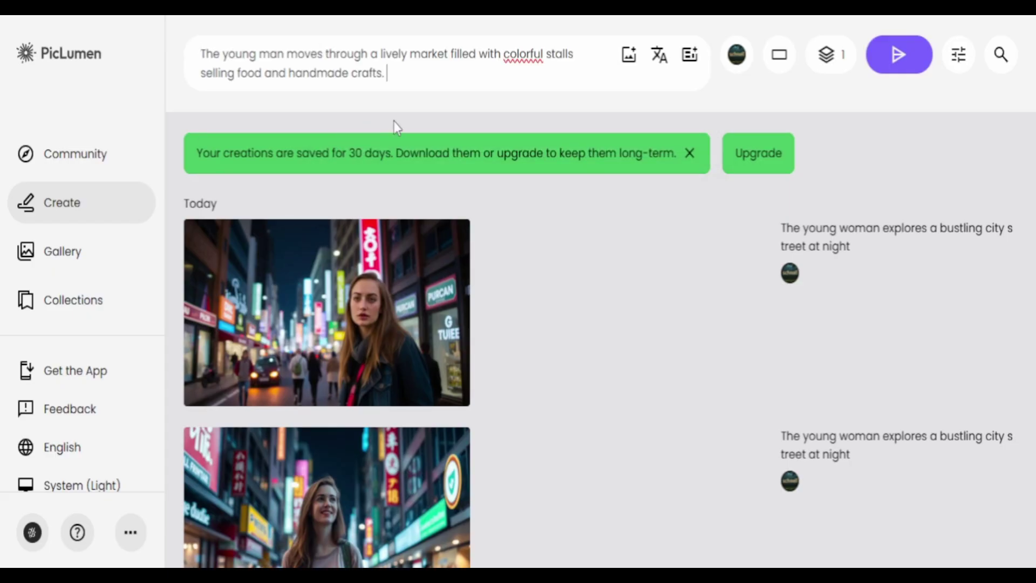
click(629, 54)
click(345, 283)
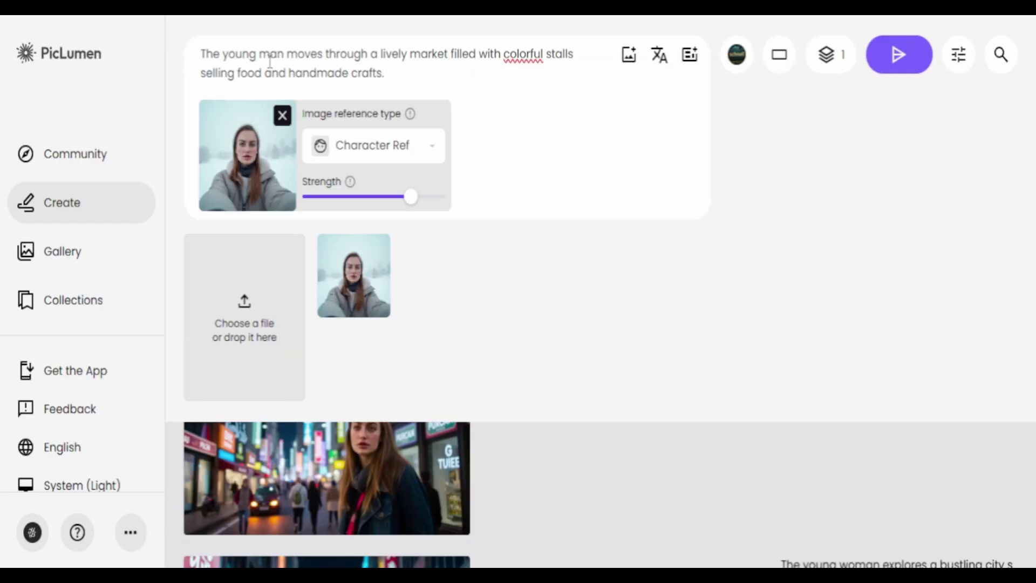
Change 'man' to 'woman' in the prompt and open the resulting market image
double_click(267, 55)
text(w)
key(BackSpace)
key(BackSpace)
key(BackSpace)
key(BackSpace)
key(BackSpace)
key(BackSpace)
text(woman)
key(BackSpace)
key(BackSpace)
key(BackSpace)
key(BackSpace)
key(BackSpace)
key(BackSpace)
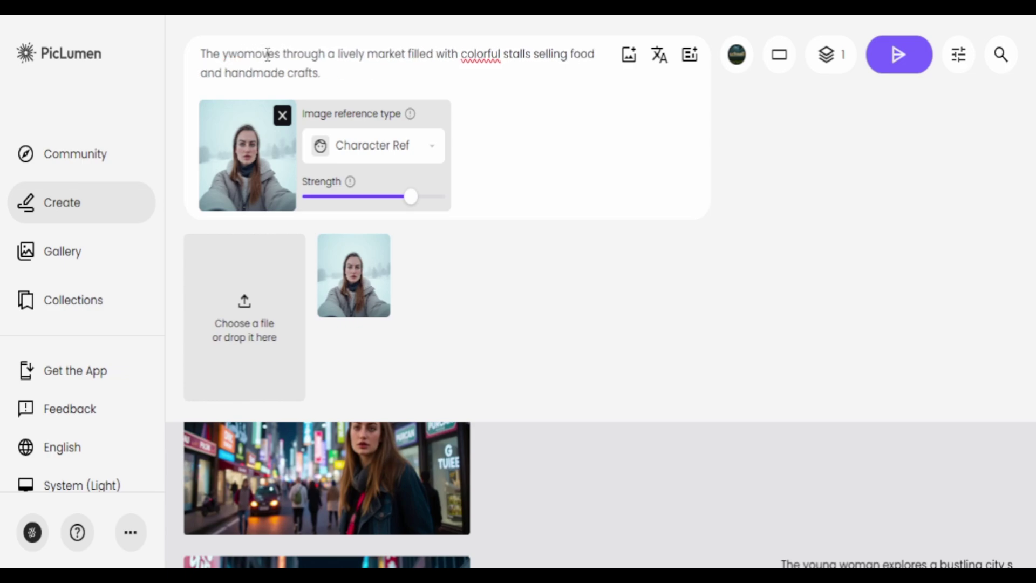
text(woman)
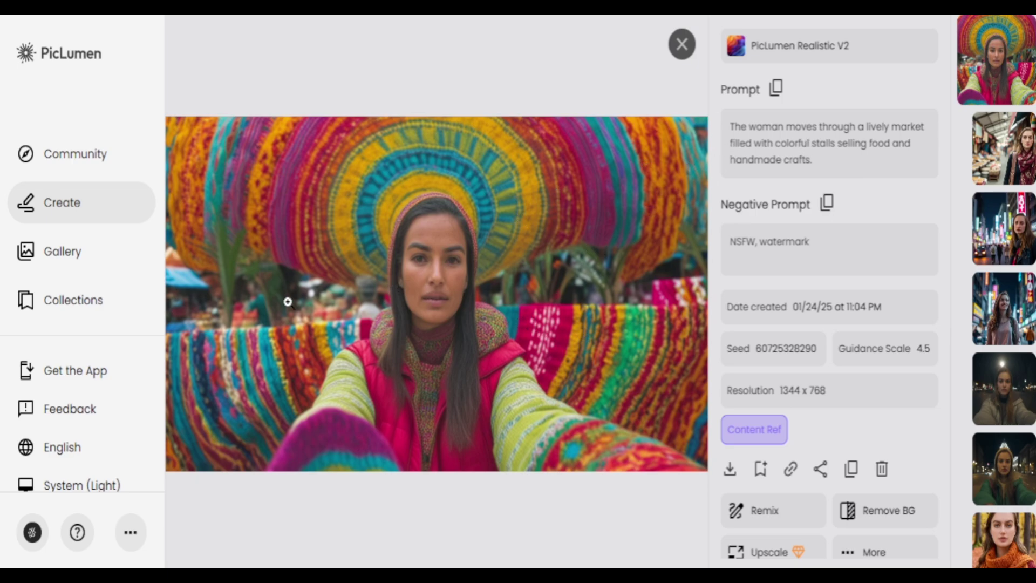
click(853, 143)
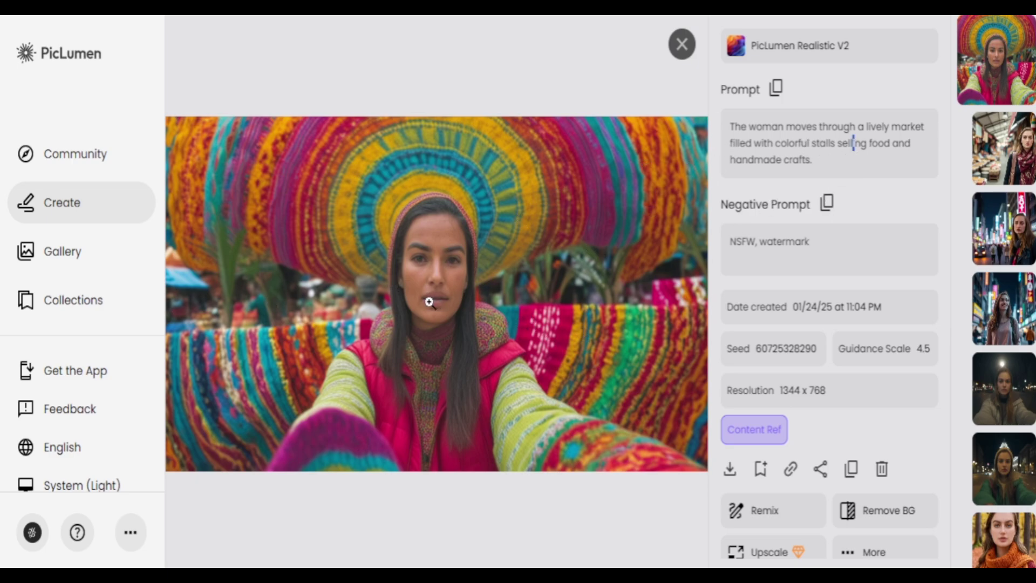